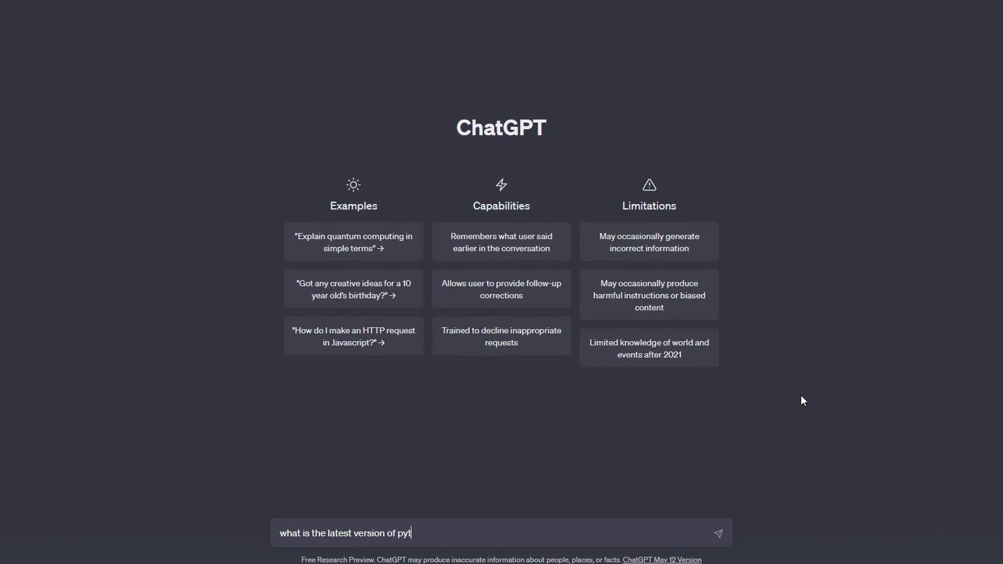
Send 'what is the latest version of python?!' to ChatGPT, getting the offline 3.9.7 answer.
key(Return)
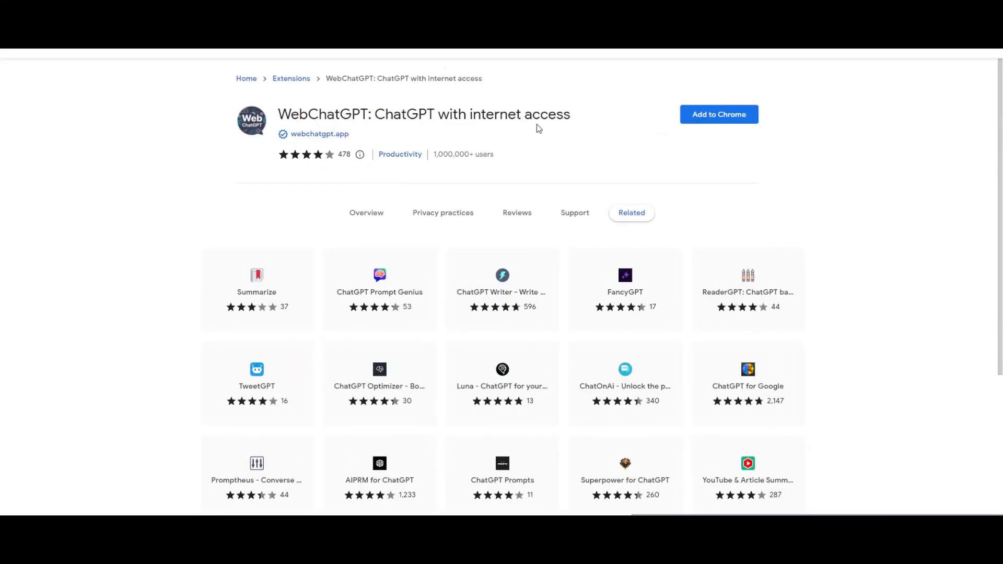
Add the WebChatGPT extension to Chrome and confirm its permissions.
click(719, 115)
click(580, 100)
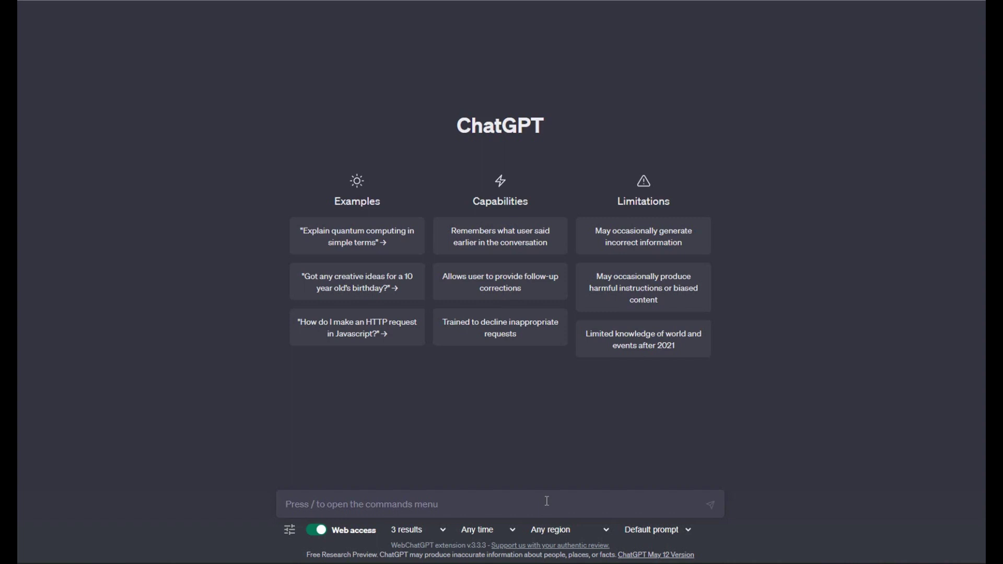
text(What is the latest version of Python!?)
Send 'What is the latest version of Python!?' with web access on, getting 3.11.1 with sources.
key(Return)
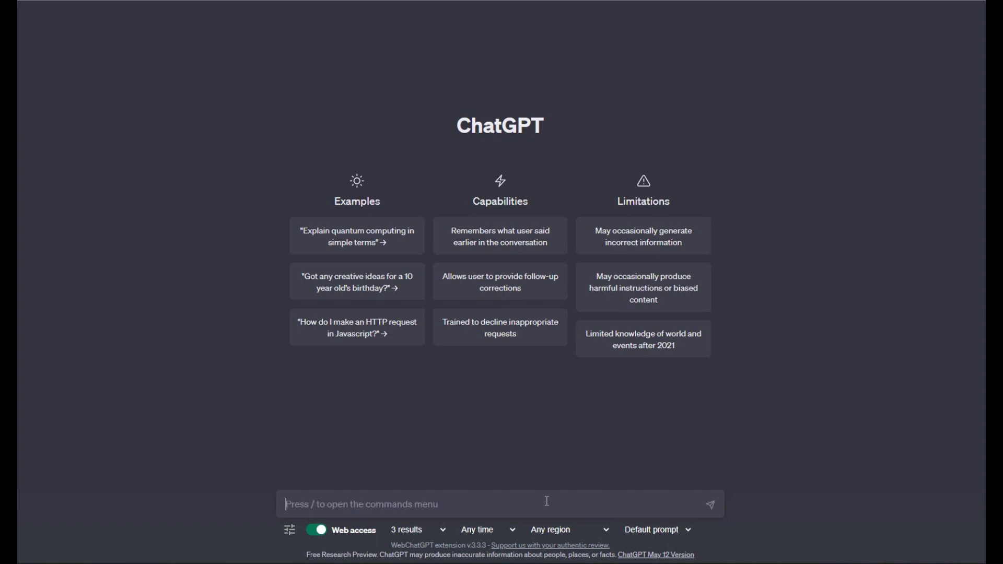